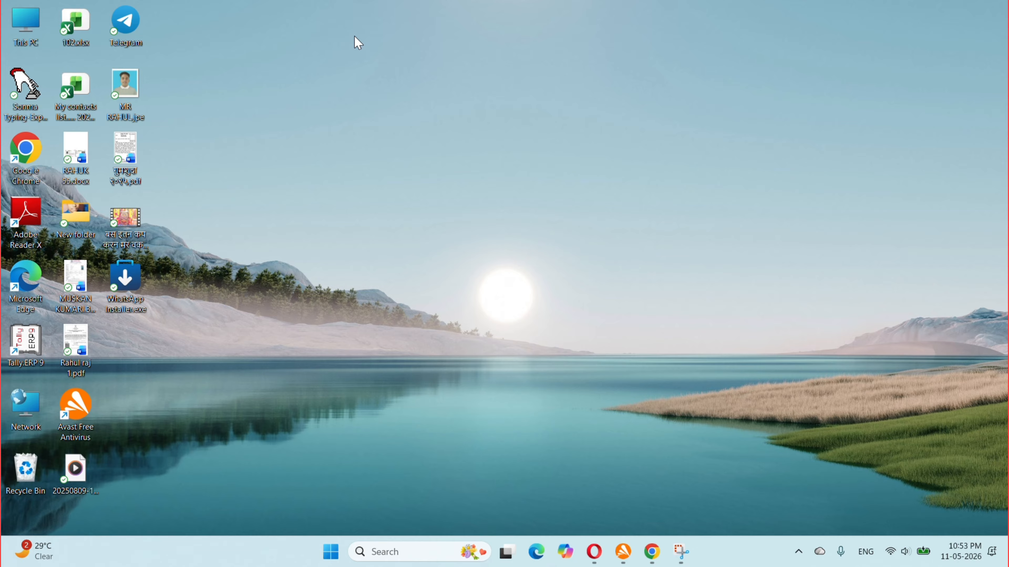
Refresh the Windows desktop four times from its right-click menu.
{"action": "right_click", "coordinate": [324, 23]}
{"action": "left_click", "coordinate": [376, 76]}
{"action": "right_click", "coordinate": [342, 4]}
{"action": "left_click", "coordinate": [397, 61]}
{"action": "right_click", "coordinate": [219, 3]}
{"action": "left_click", "coordinate": [309, 58]}
{"action": "right_click", "coordinate": [233, 10]}
{"action": "left_click", "coordinate": [316, 65]}
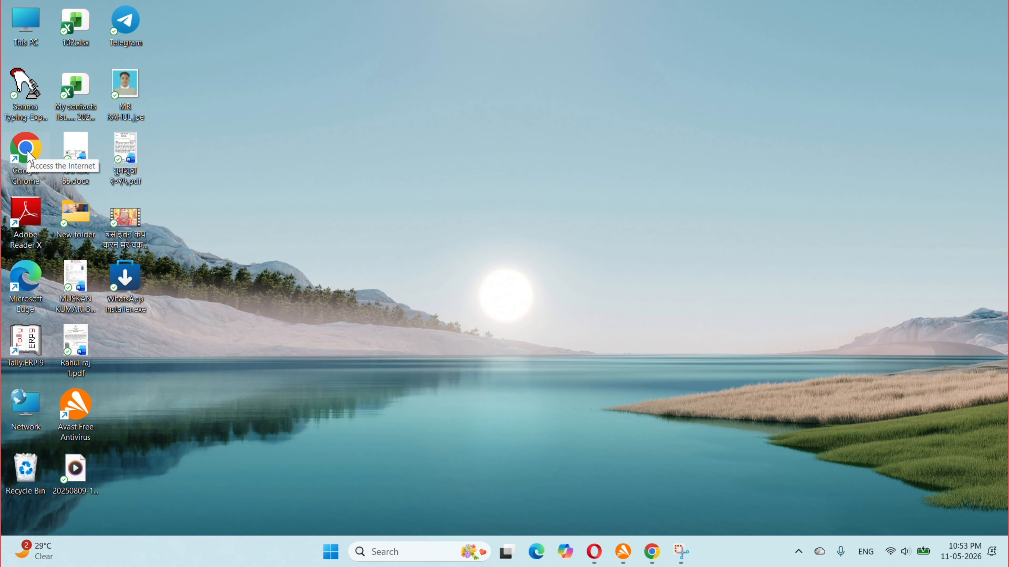
Launch Chrome maximized and search Google for 'RTPS', taking the RTPS 4 suggestion.
{"action": "double_click", "coordinate": [29, 155]}
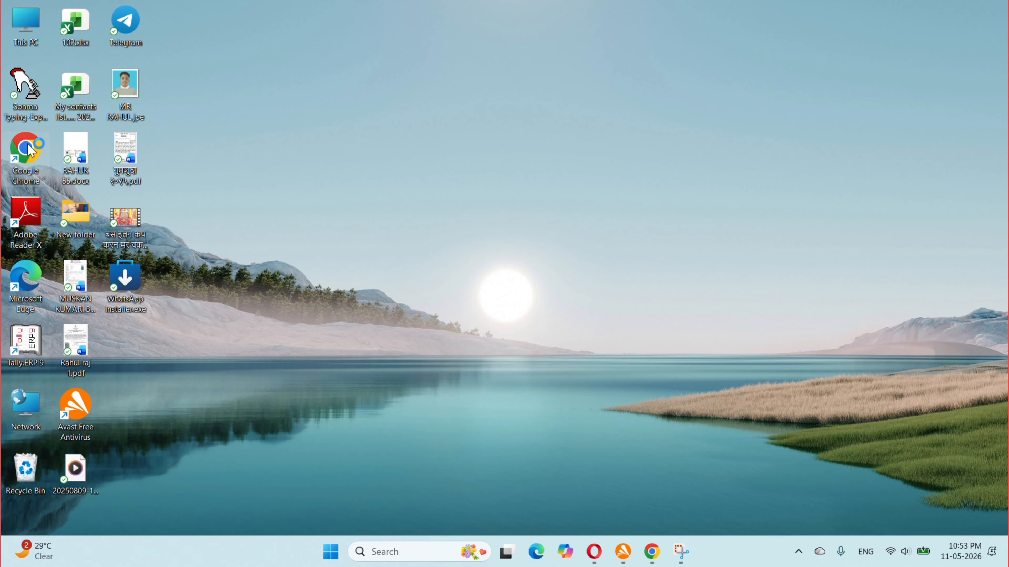
{"action": "left_click", "coordinate": [504, 68]}
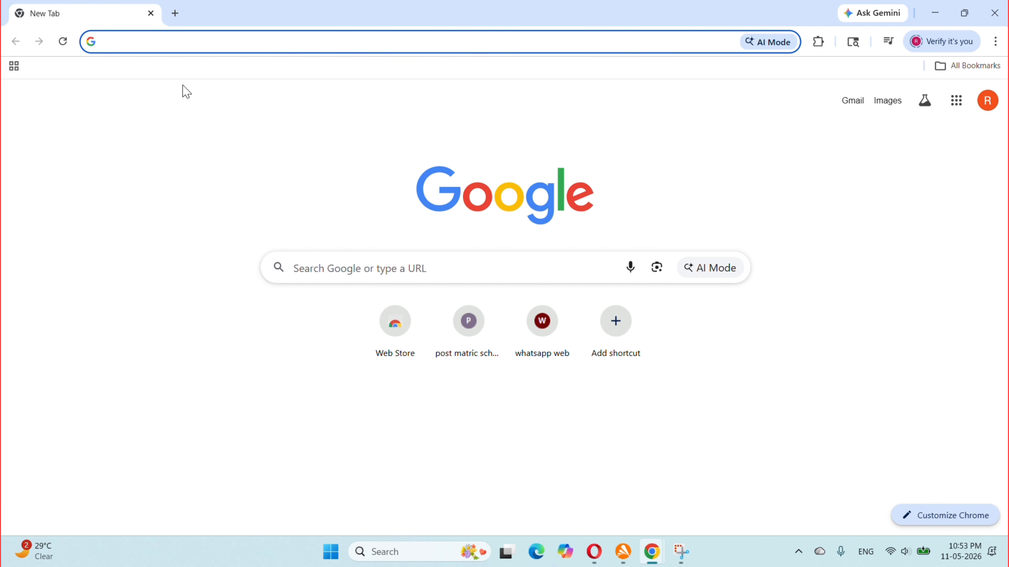
{"action": "type", "text": "RTPS"}
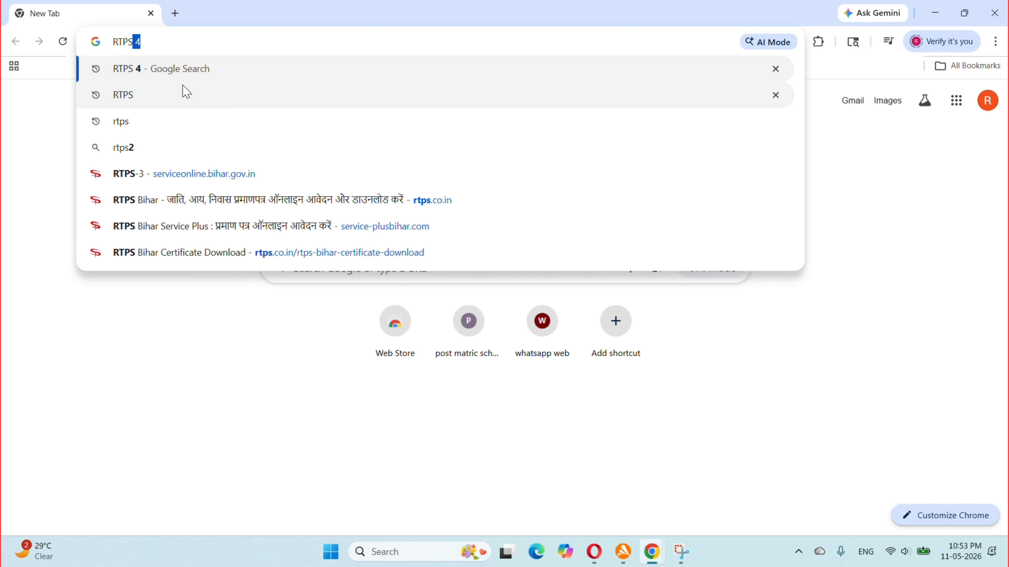
{"action": "key", "text": "Return"}
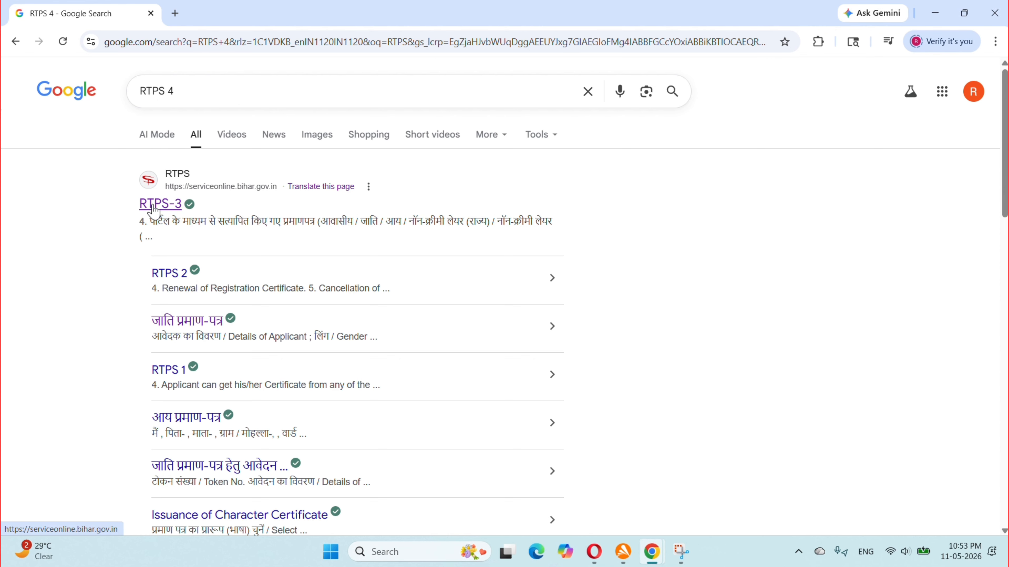
Open the RTPS portal and open सामान्य प्रशासन विभाग > आवासीय प्रमाण-पत्र का निर्गमन > अंचल स्तर पर.
{"action": "left_click", "coordinate": [156, 205]}
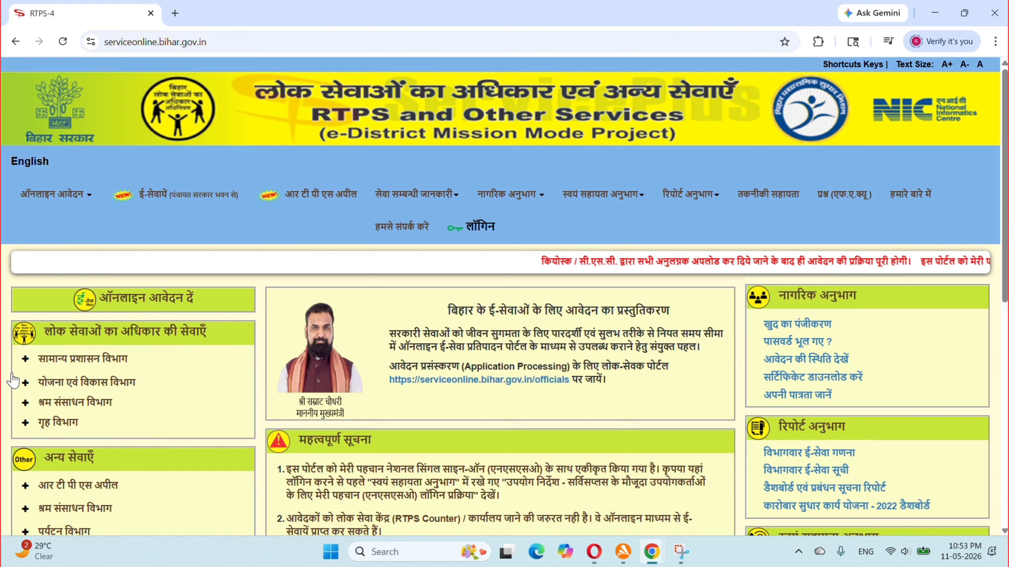
{"action": "left_click", "coordinate": [104, 362]}
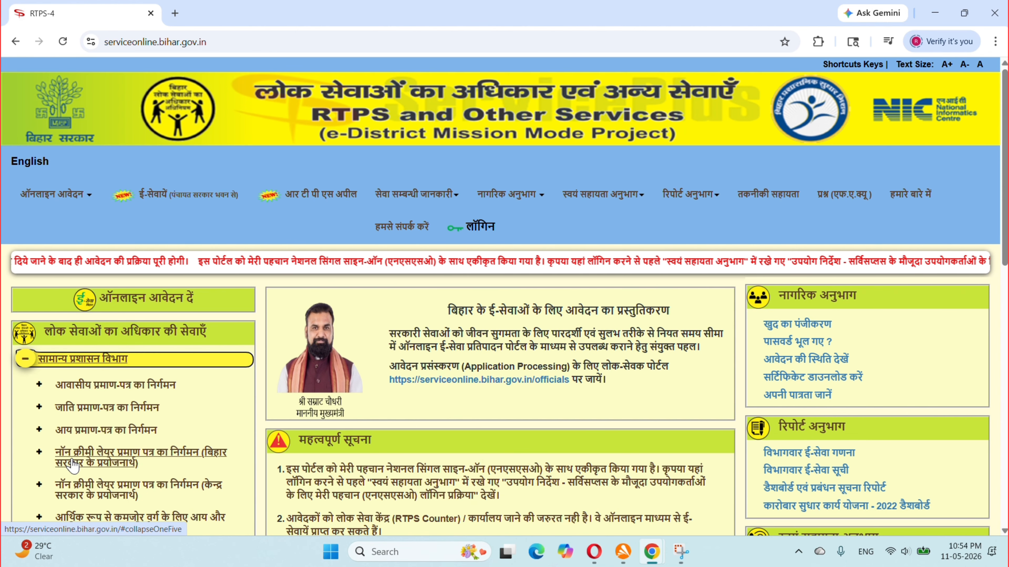
{"action": "scroll", "coordinate": [71, 466], "scroll_direction": "down", "scroll_amount": 1}
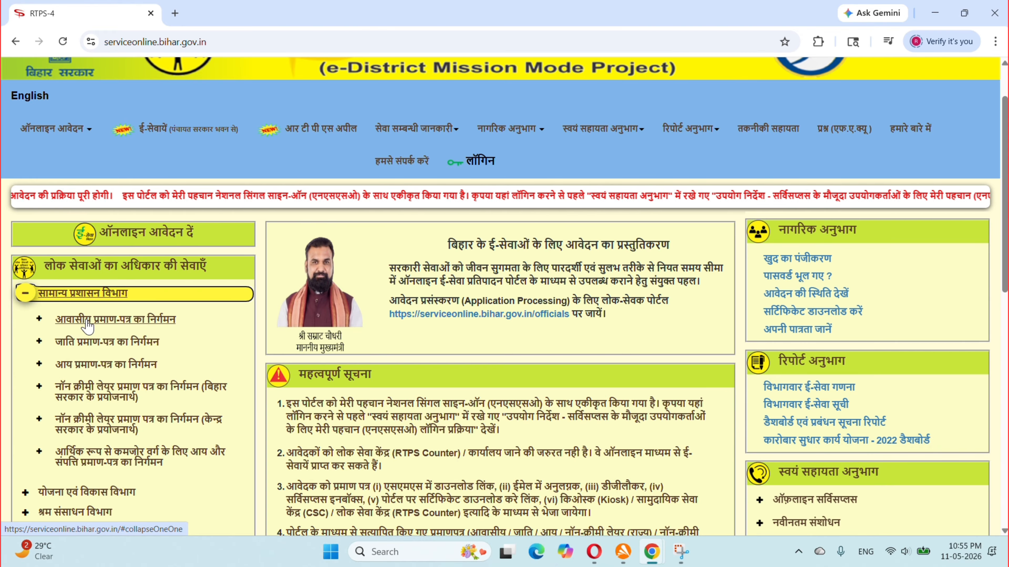
{"action": "left_click", "coordinate": [79, 330]}
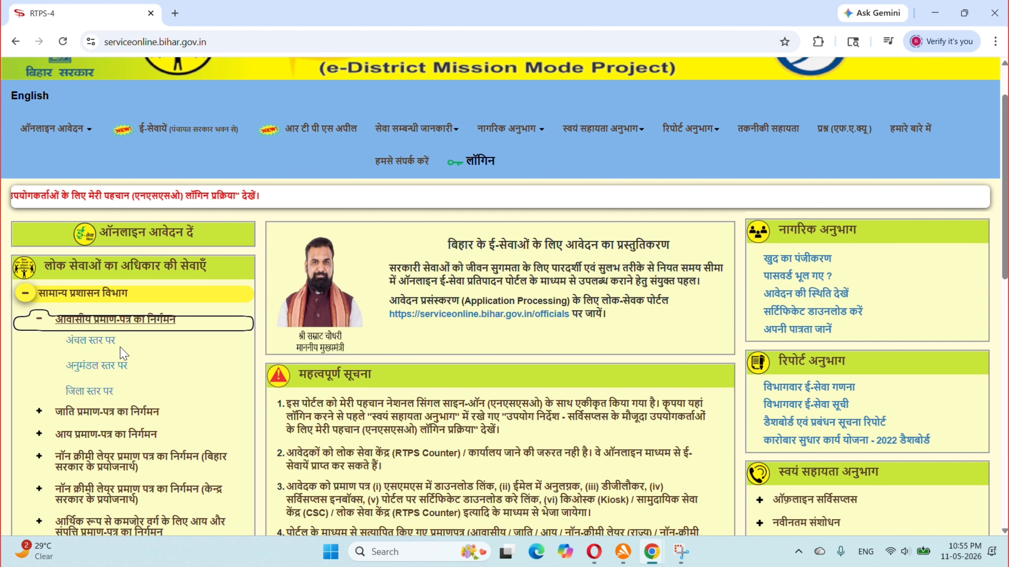
{"action": "left_click", "coordinate": [85, 342]}
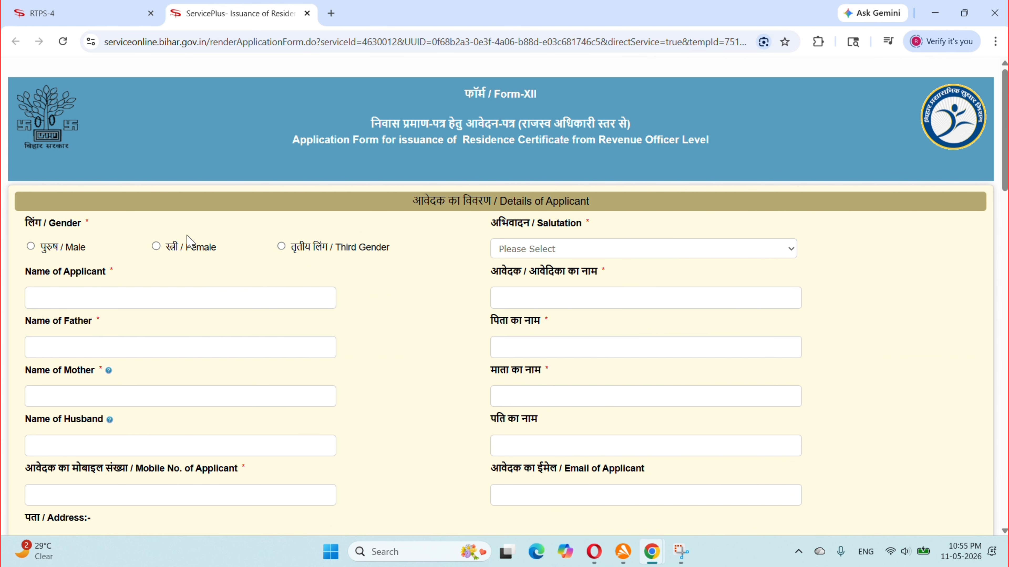
Mark the applicant as Male and enter the applicant's name in English.
{"action": "left_click", "coordinate": [31, 246]}
{"action": "left_click", "coordinate": [196, 248]}
{"action": "left_click", "coordinate": [79, 297]}
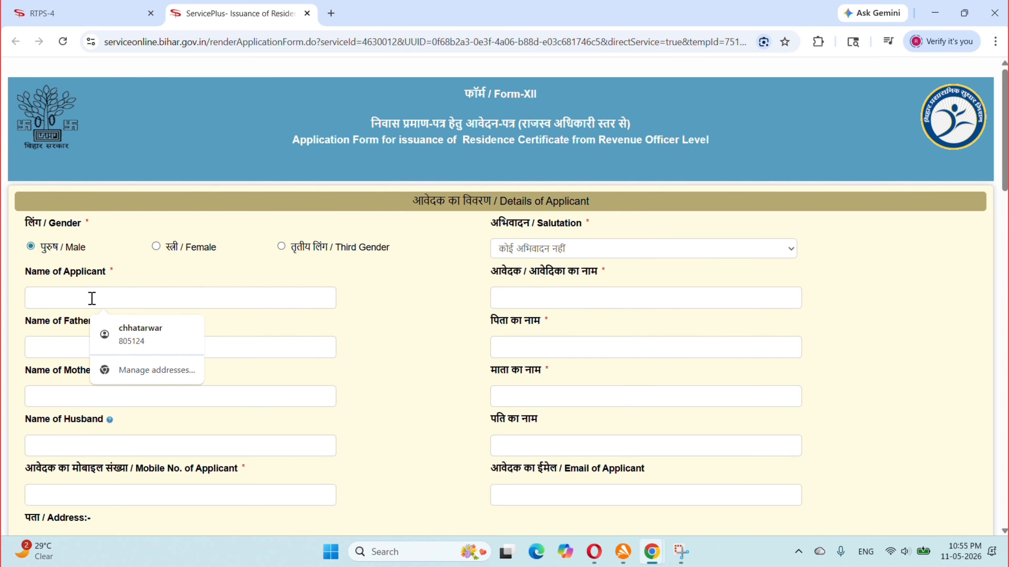
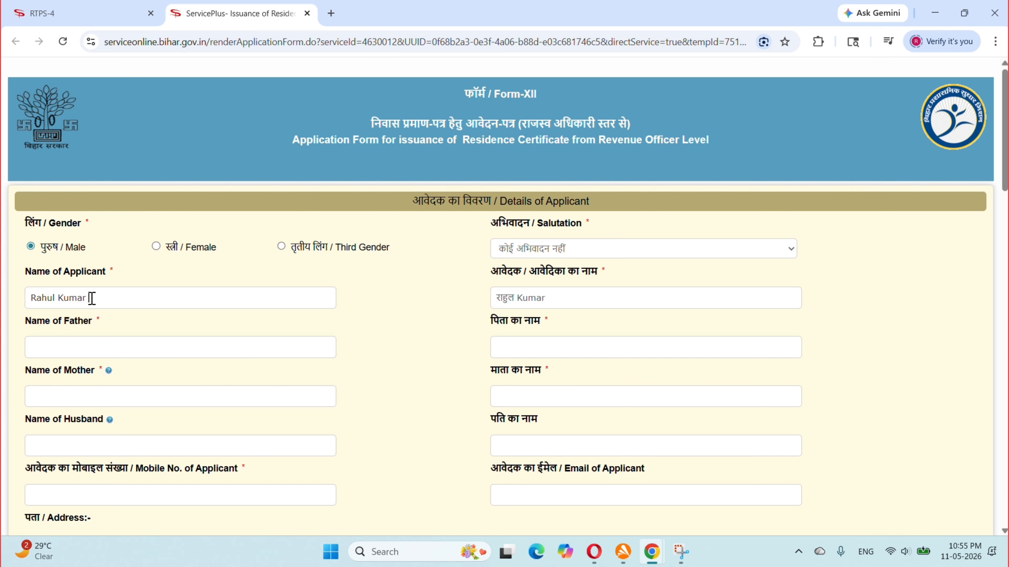
Enter the father's and mother's names in English.
{"action": "left_click", "coordinate": [98, 351]}
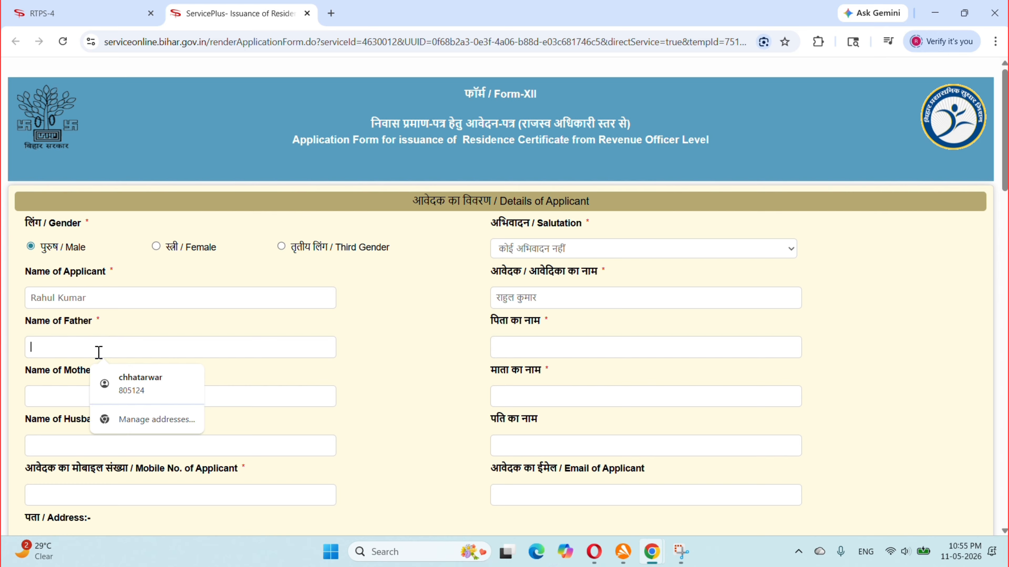
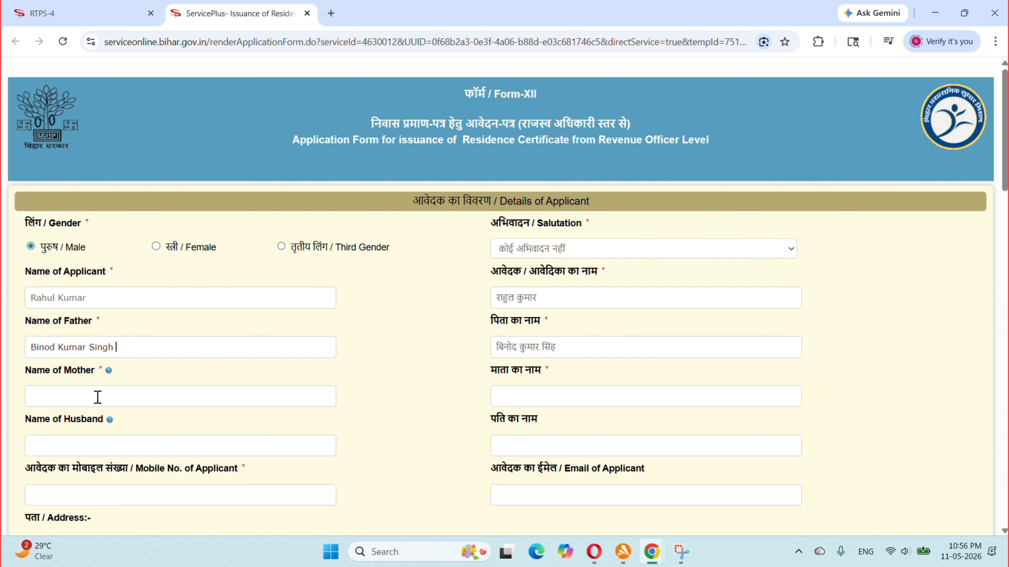
{"action": "left_click", "coordinate": [97, 397]}
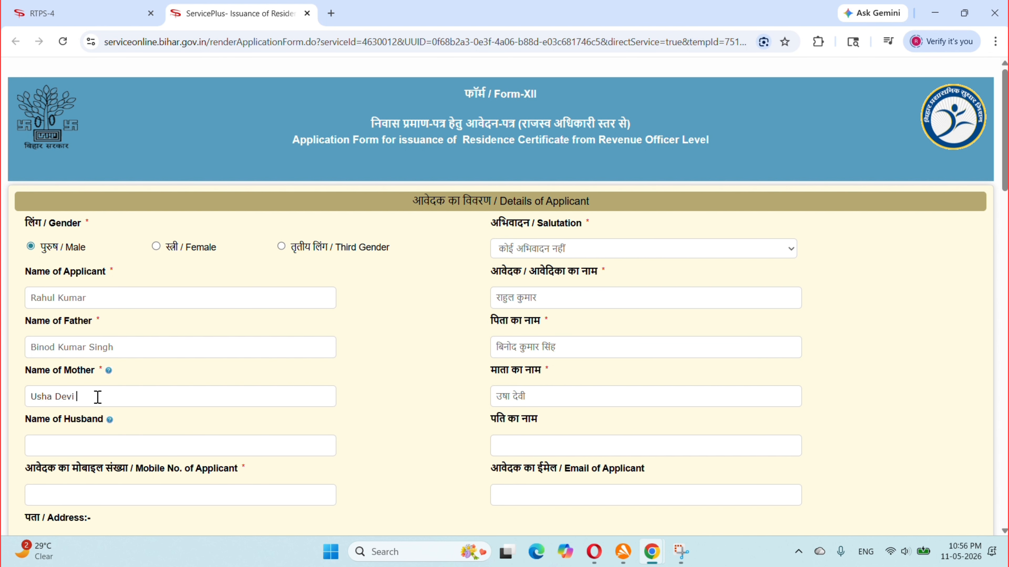
{"action": "scroll", "coordinate": [97, 397], "scroll_direction": "down", "scroll_amount": 6}
{"action": "scroll", "coordinate": [99, 195], "scroll_direction": "up", "scroll_amount": 1}
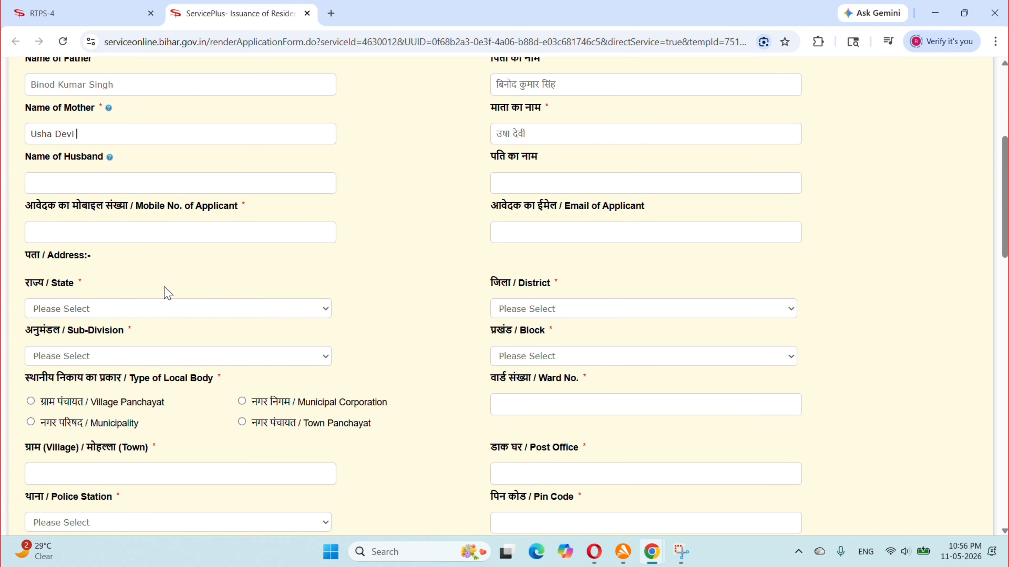
Select BIHAR state, NAWADA district, NAWADA sub-division and WARISALIGANJ block.
{"action": "left_click", "coordinate": [72, 310]}
{"action": "left_click", "coordinate": [76, 344]}
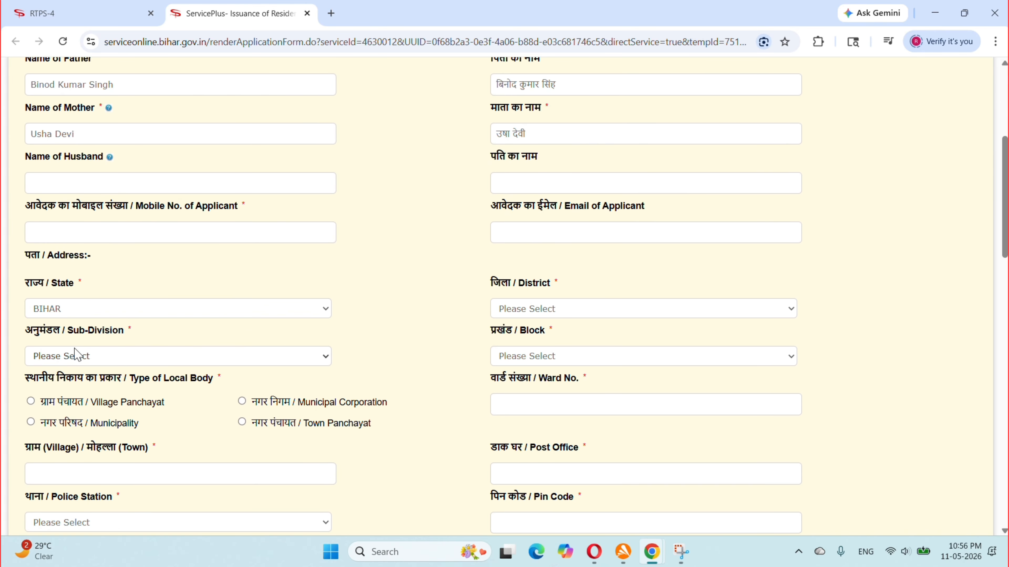
{"action": "left_click", "coordinate": [551, 310]}
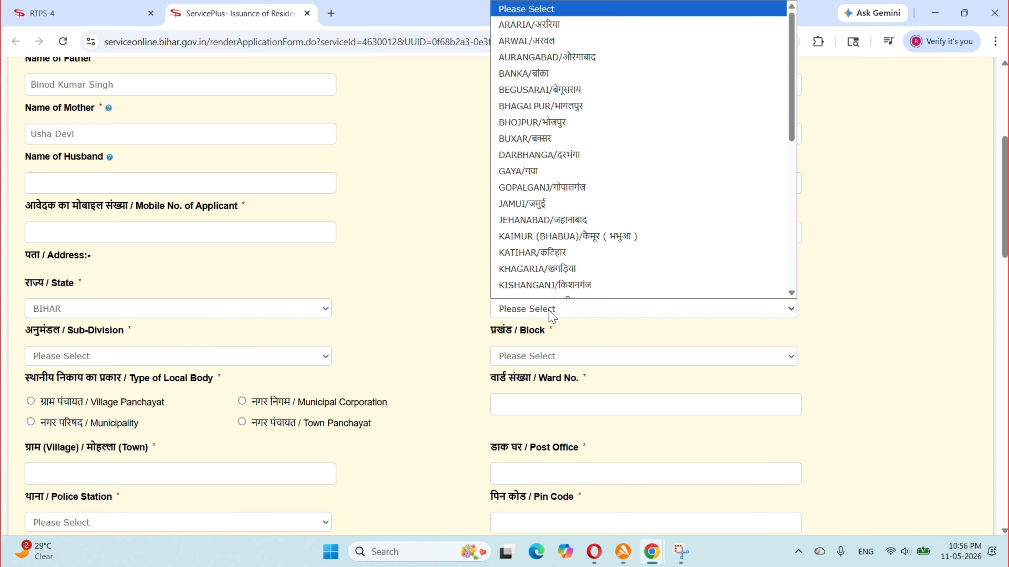
{"action": "key", "text": "n"}
{"action": "key", "text": "n"}
{"action": "key", "text": "Return"}
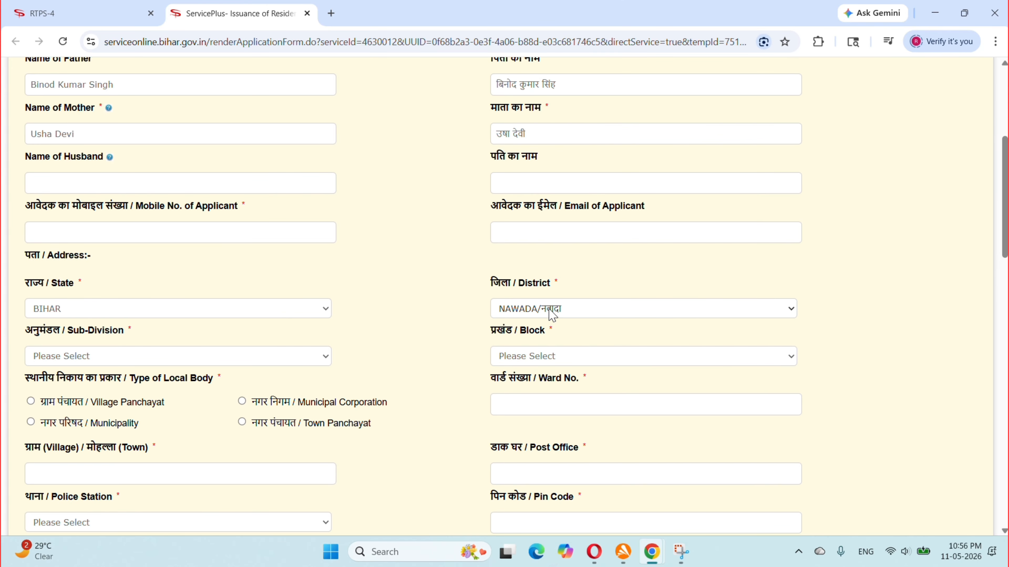
{"action": "left_click", "coordinate": [50, 361]}
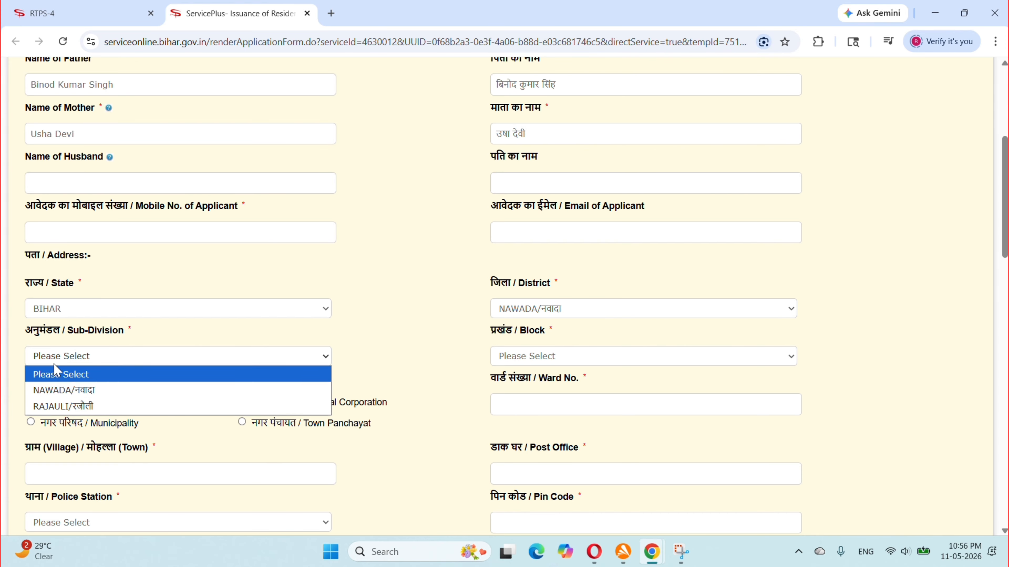
{"action": "left_click", "coordinate": [83, 391]}
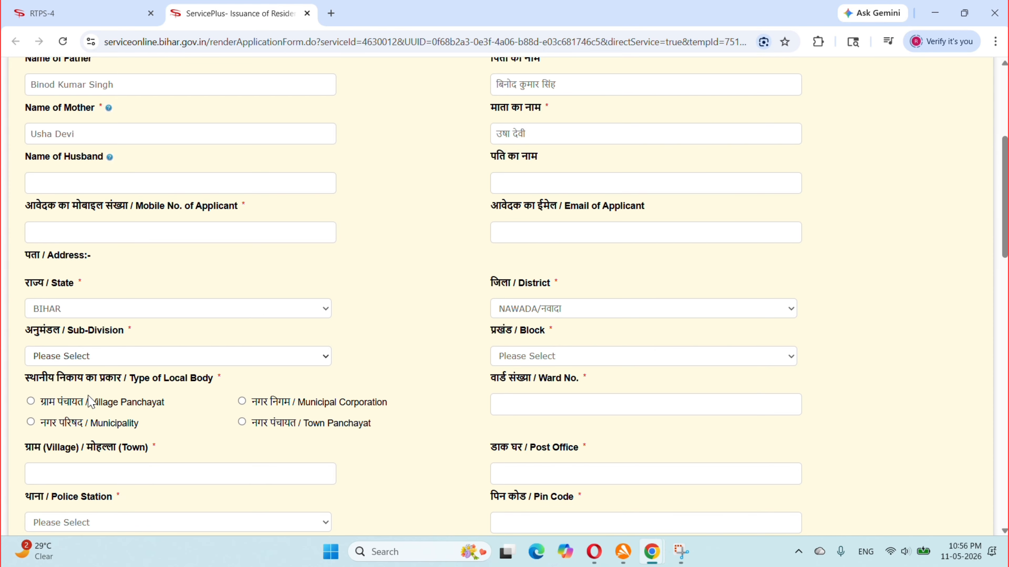
{"action": "left_click", "coordinate": [562, 363]}
{"action": "left_click", "coordinate": [556, 487]}
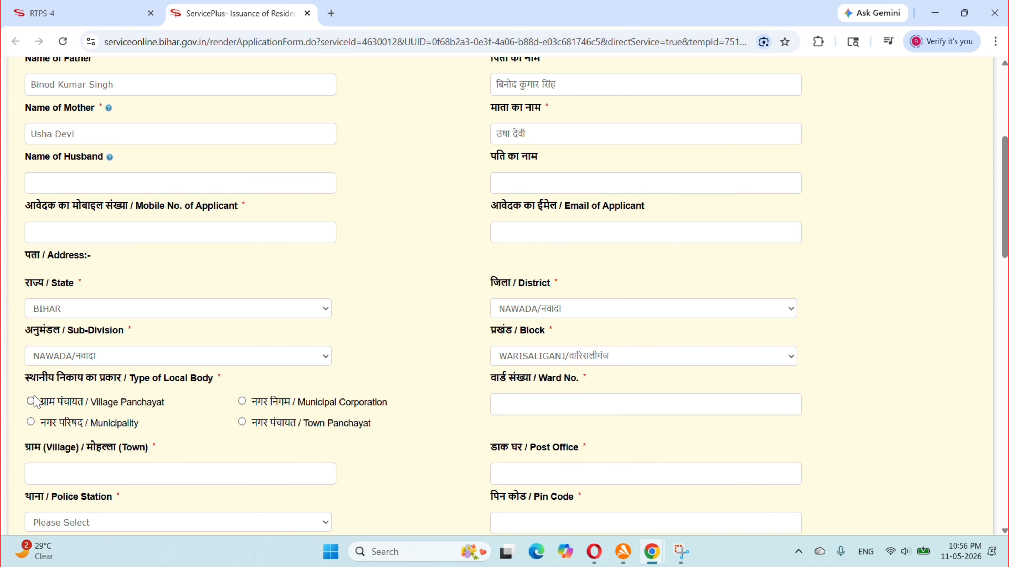
Choose Town Panchayat, enter the ward number and pick Warisaliganj town panchayat.
{"action": "scroll", "coordinate": [42, 338], "scroll_direction": "down", "scroll_amount": 4}
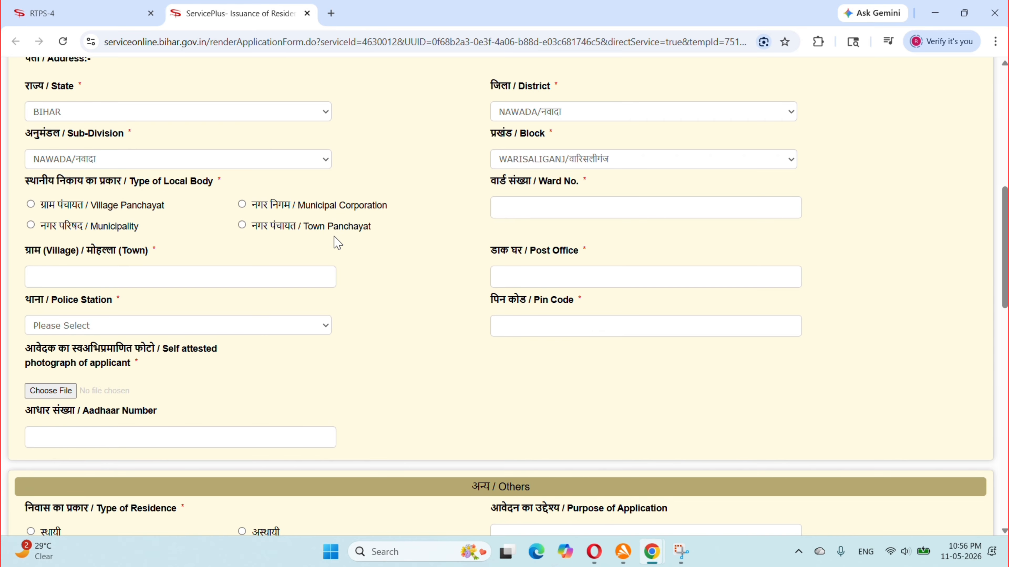
{"action": "left_click", "coordinate": [308, 227]}
{"action": "left_click", "coordinate": [529, 213]}
{"action": "type", "text": "9"}
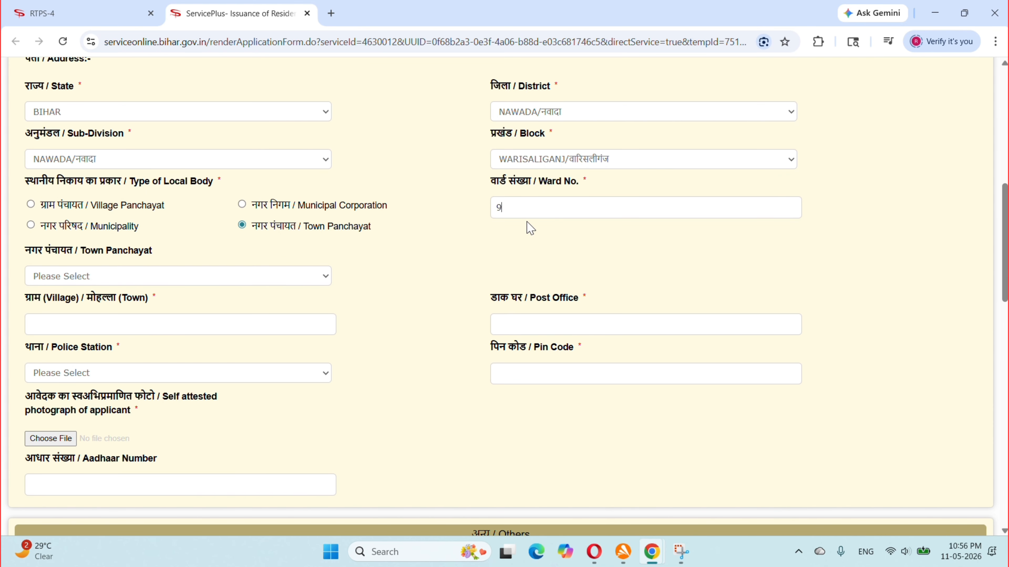
{"action": "left_click", "coordinate": [42, 276]}
{"action": "left_click", "coordinate": [89, 343]}
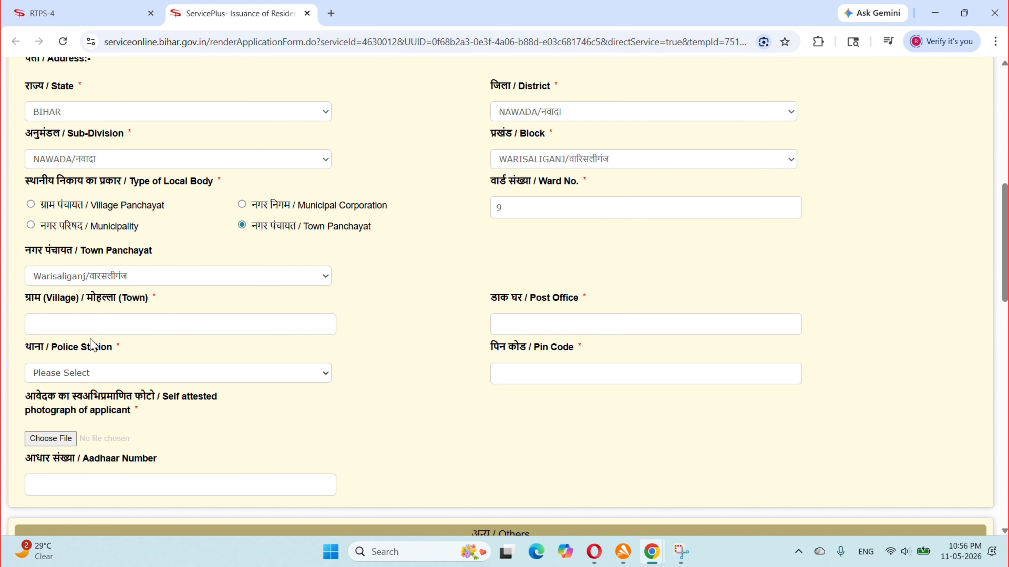
Fill in the locality and post office, choose WARSALIGANJ police station and the suggested PIN code.
{"action": "left_click", "coordinate": [271, 329]}
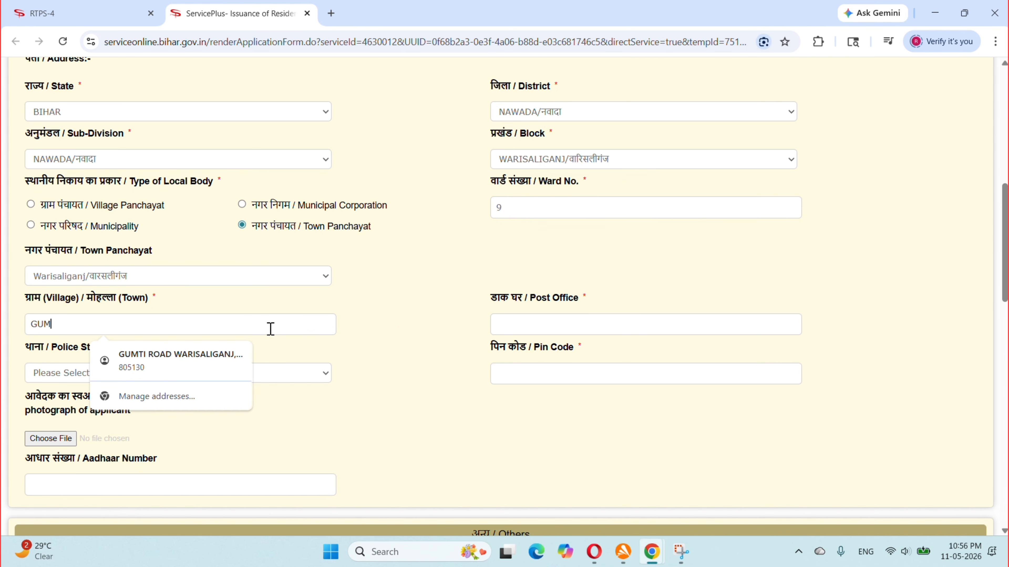
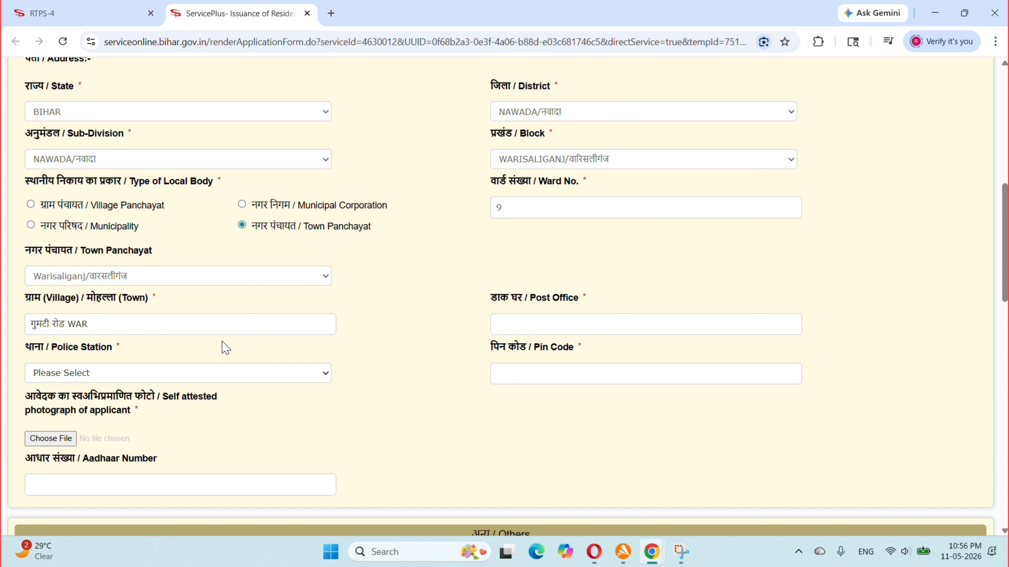
{"action": "left_click", "coordinate": [582, 324]}
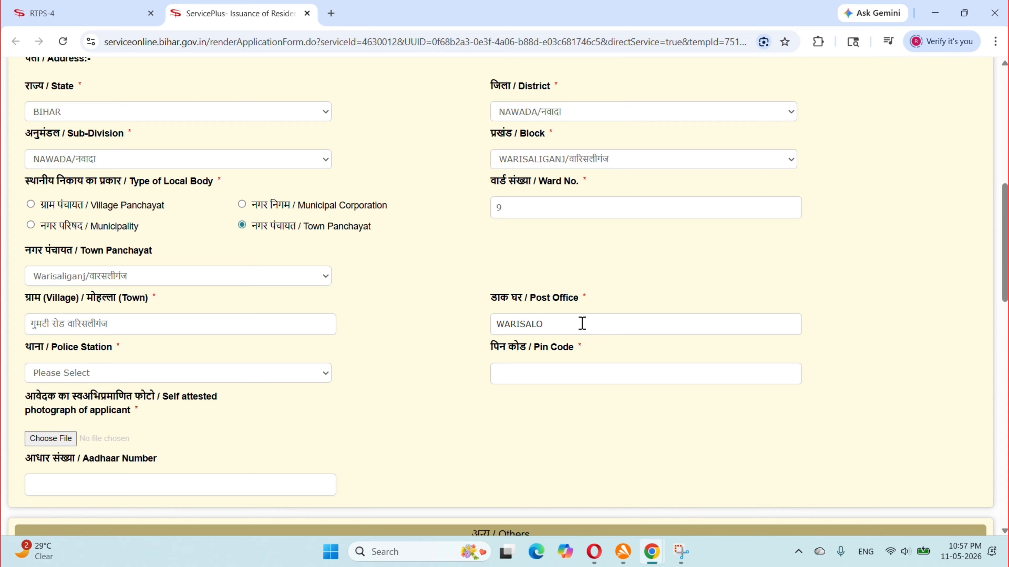
{"action": "type", "text": "WARISALOGANJ"}
{"action": "left_click", "coordinate": [78, 377]}
{"action": "key", "text": "w"}
{"action": "key", "text": "Return"}
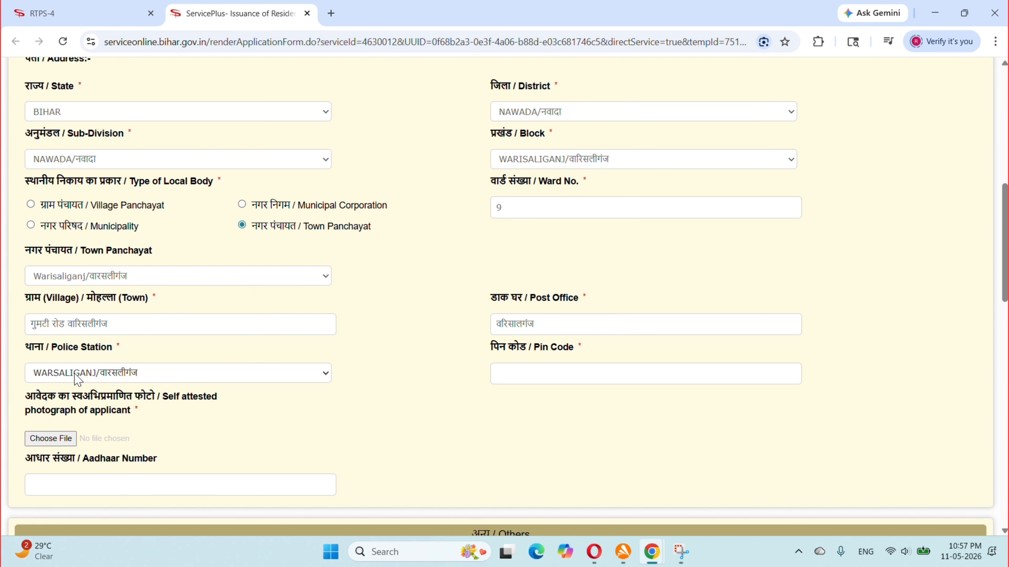
{"action": "left_click", "coordinate": [522, 370]}
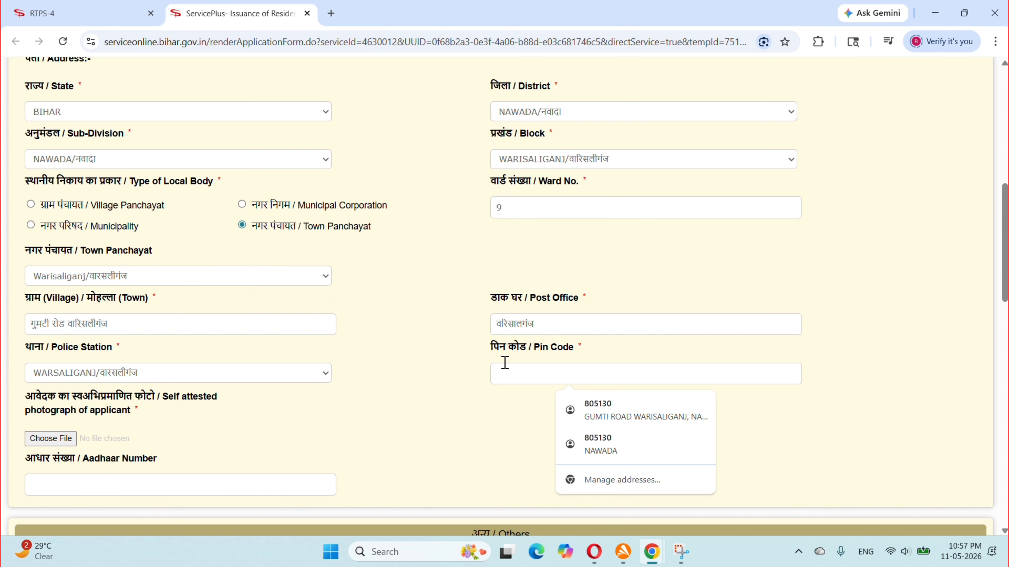
{"action": "left_click", "coordinate": [597, 418]}
Attach the applicant's self-attested photo file to the form.
{"action": "scroll", "coordinate": [147, 456], "scroll_direction": "down", "scroll_amount": 1}
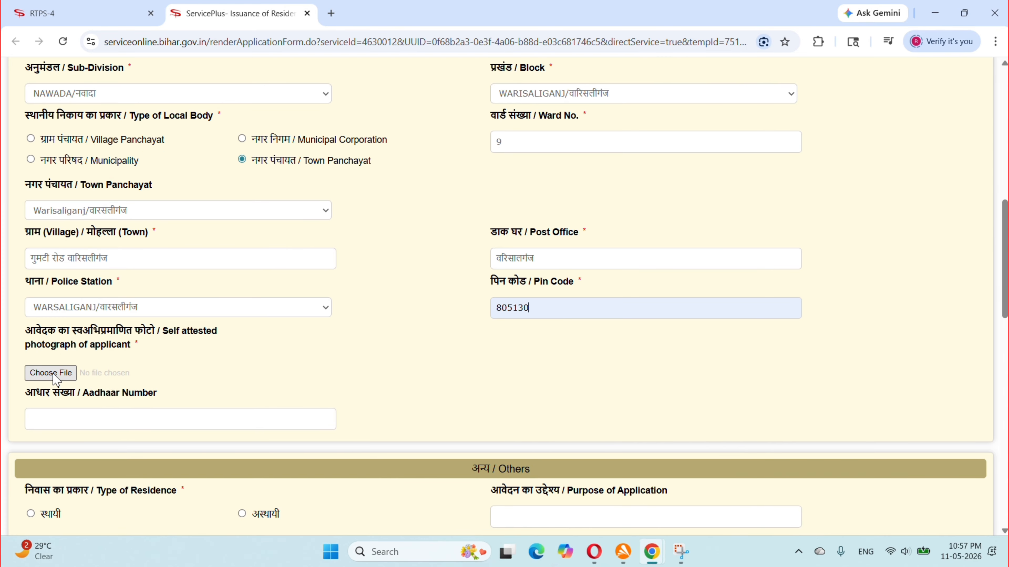
{"action": "left_click", "coordinate": [51, 373]}
{"action": "scroll", "coordinate": [336, 399], "scroll_direction": "down", "scroll_amount": 3}
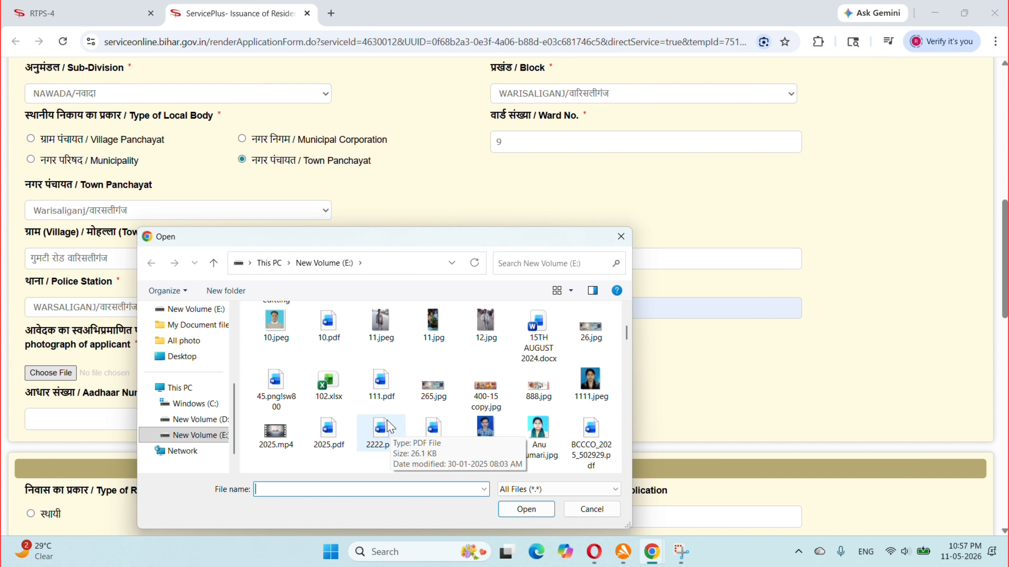
{"action": "scroll", "coordinate": [388, 421], "scroll_direction": "down", "scroll_amount": 3}
{"action": "scroll", "coordinate": [388, 421], "scroll_direction": "down", "scroll_amount": 6}
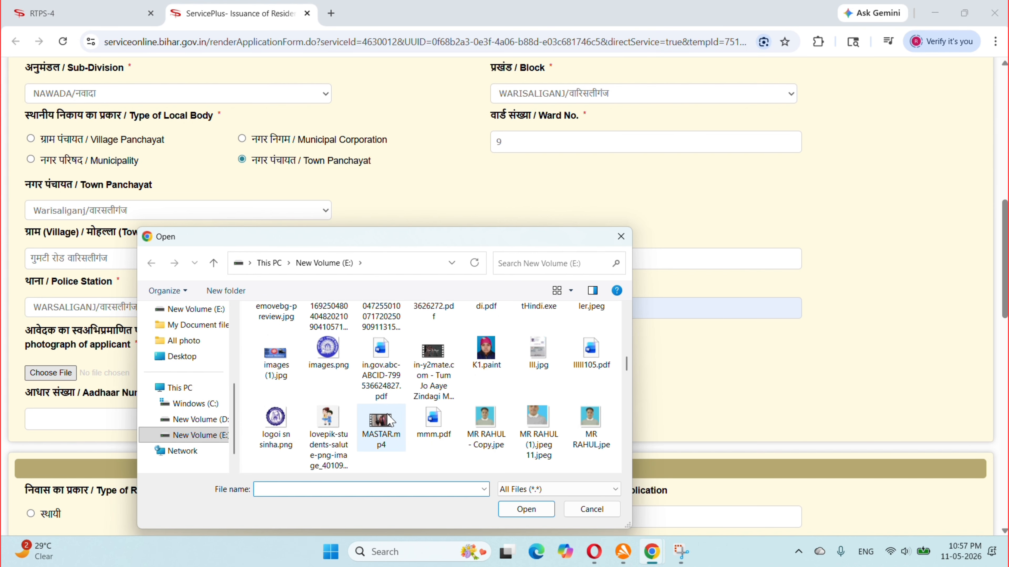
{"action": "left_click", "coordinate": [328, 419]}
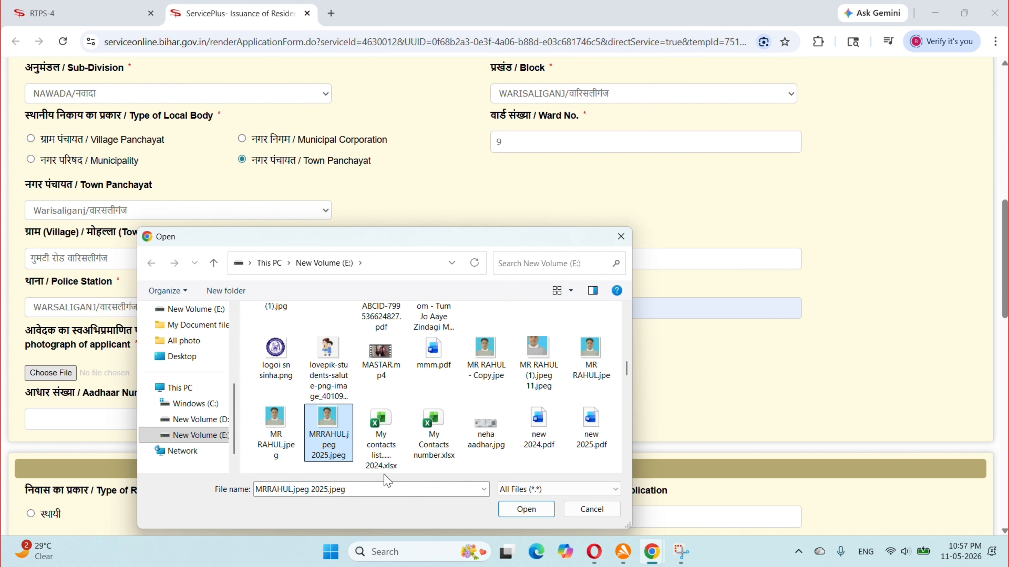
{"action": "left_click", "coordinate": [526, 509]}
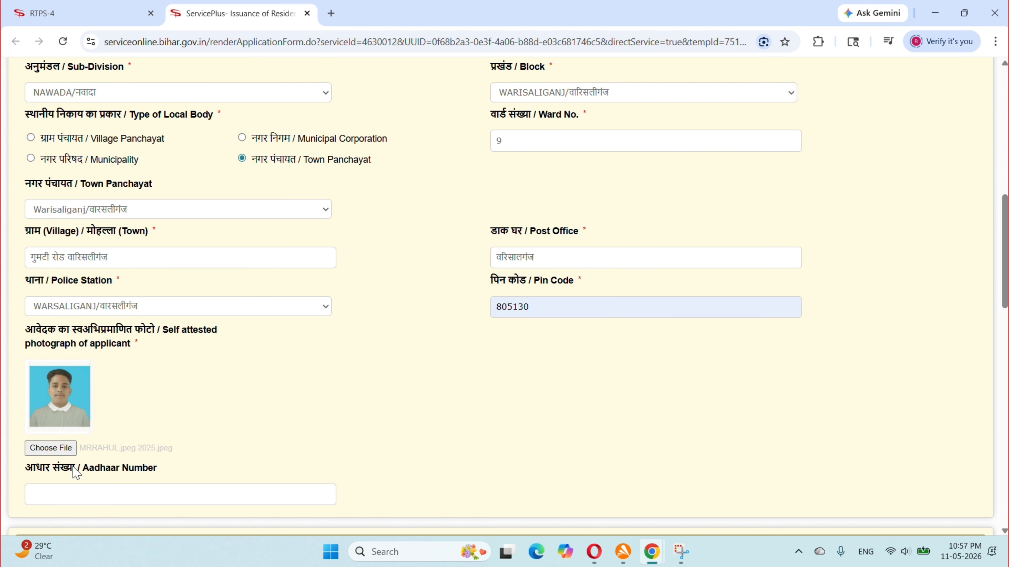
{"action": "scroll", "coordinate": [74, 469], "scroll_direction": "down", "scroll_amount": 6}
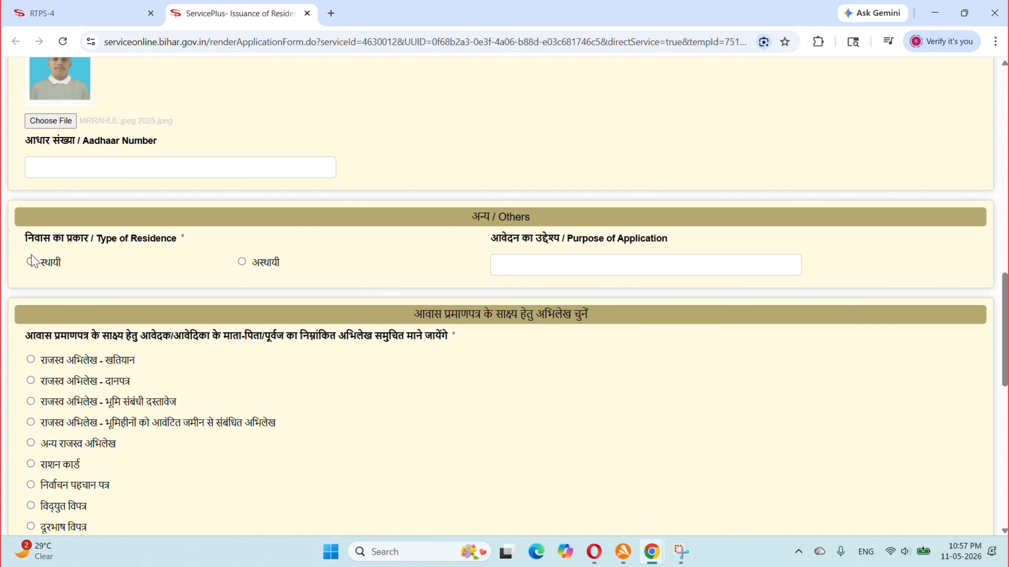
Mark the residence as अस्थायी and select 'राजस्व अभिलेख - भूमि संबंधी दस्तावेज' as evidence.
{"action": "left_click", "coordinate": [242, 262]}
{"action": "scroll", "coordinate": [115, 407], "scroll_direction": "down", "scroll_amount": 1}
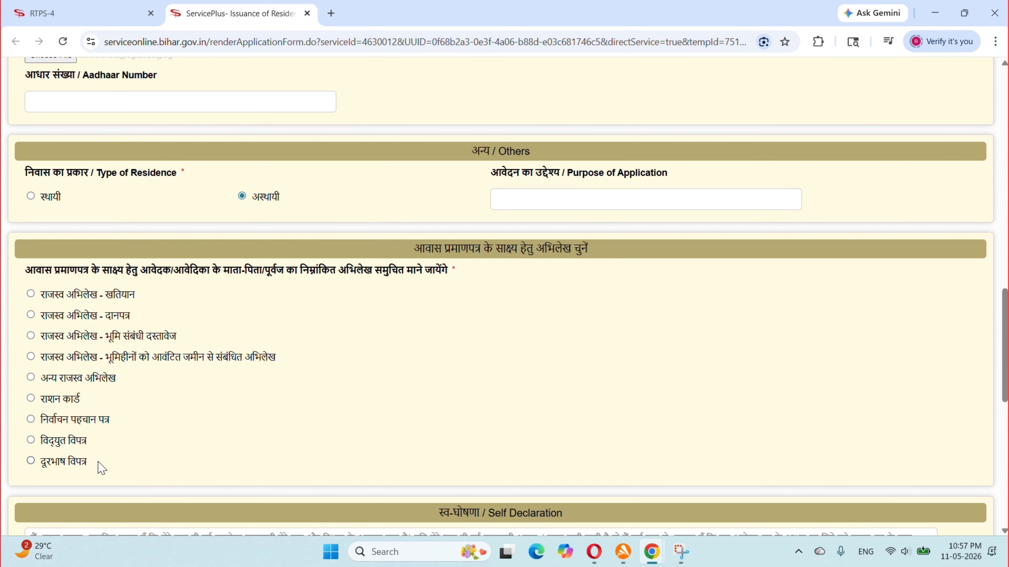
{"action": "left_click", "coordinate": [94, 339]}
{"action": "scroll", "coordinate": [111, 402], "scroll_direction": "down", "scroll_amount": 3}
{"action": "scroll", "coordinate": [171, 419], "scroll_direction": "down", "scroll_amount": 4}
{"action": "scroll", "coordinate": [165, 370], "scroll_direction": "up", "scroll_amount": 20}
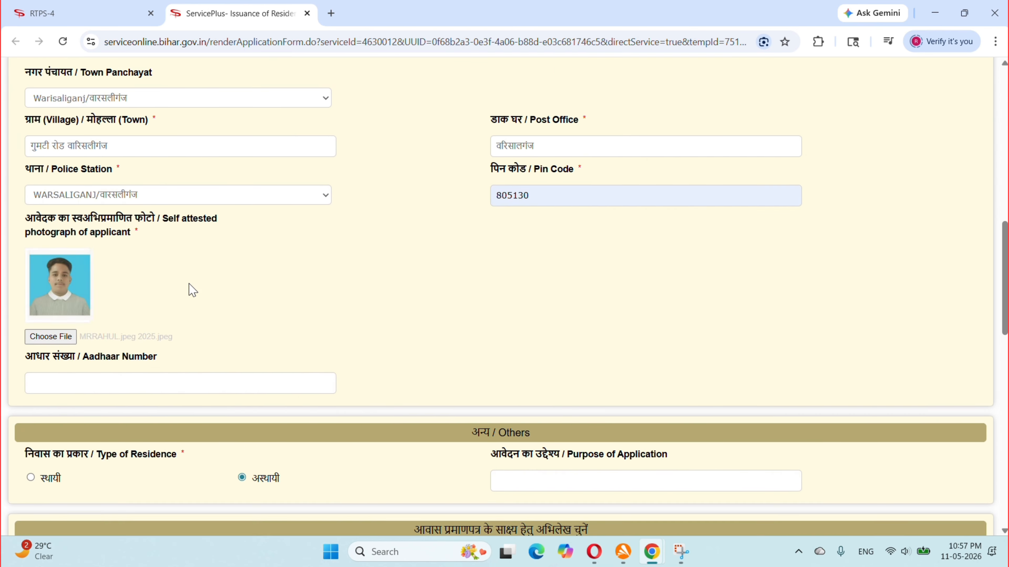
{"action": "scroll", "coordinate": [175, 294], "scroll_direction": "down", "scroll_amount": 5}
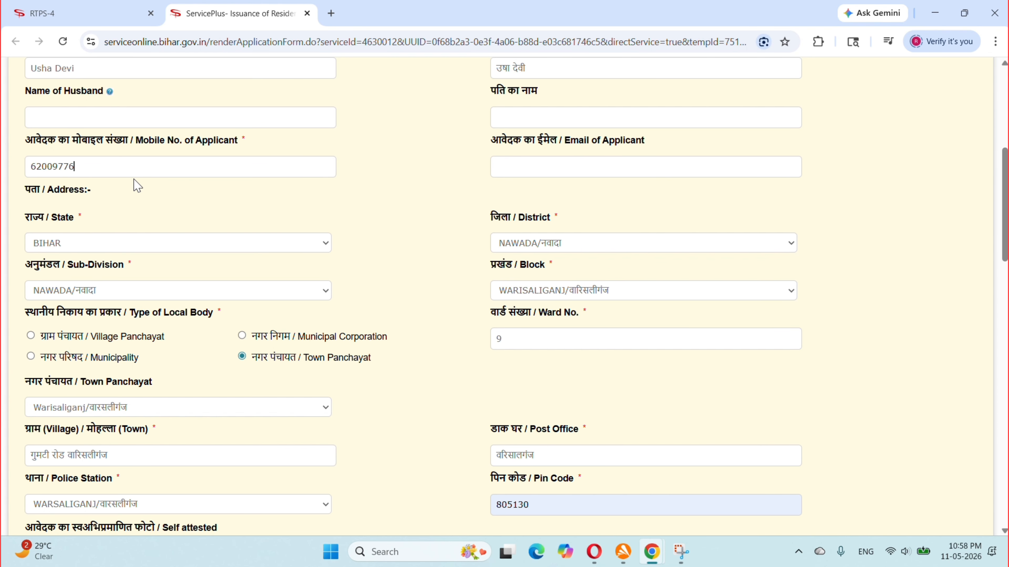
{"action": "scroll", "coordinate": [137, 186], "scroll_direction": "down", "scroll_amount": 15}
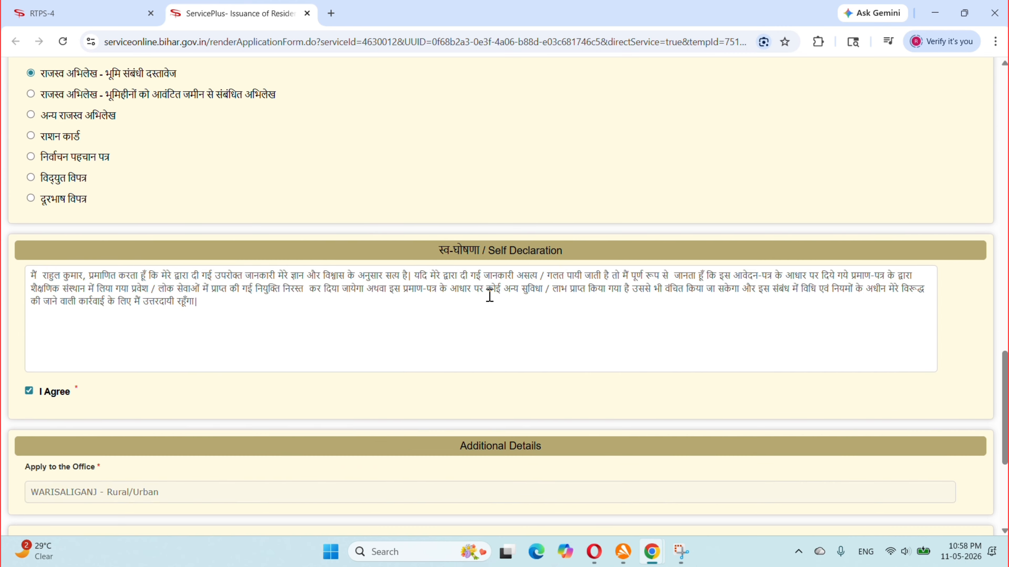
Enter and validate the mobile OTP, fill the captcha, then submit with Proceed and acknowledge the alert.
{"action": "left_click", "coordinate": [508, 387]}
{"action": "left_click", "coordinate": [491, 310]}
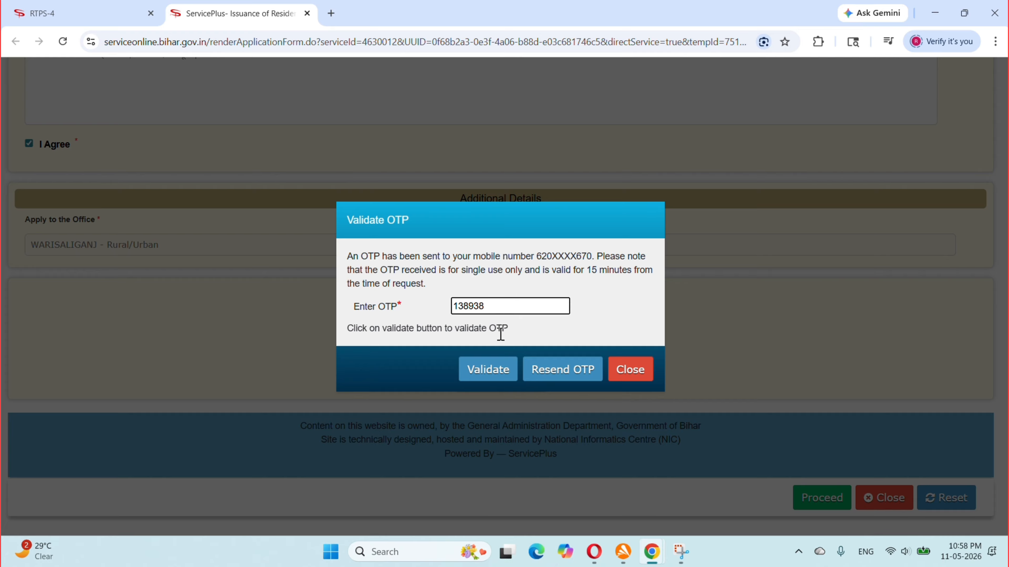
{"action": "left_click", "coordinate": [479, 367]}
{"action": "left_click", "coordinate": [604, 127]}
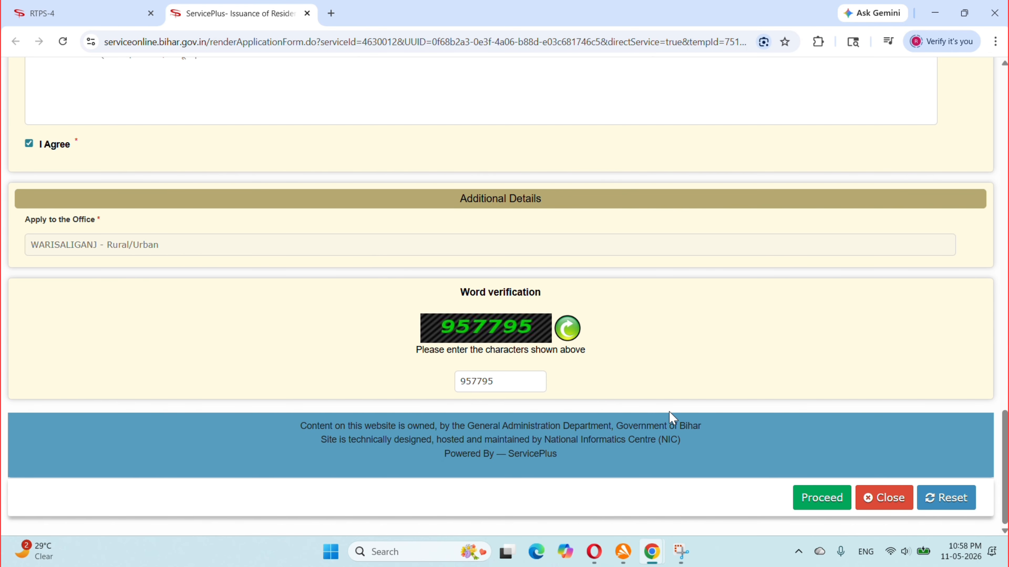
{"action": "left_click", "coordinate": [821, 510]}
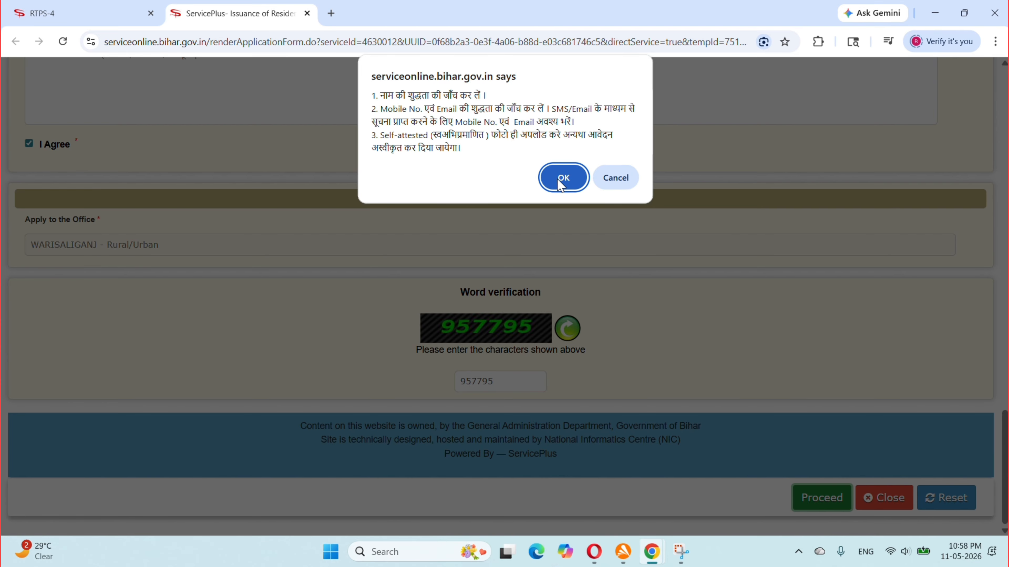
{"action": "left_click", "coordinate": [563, 178]}
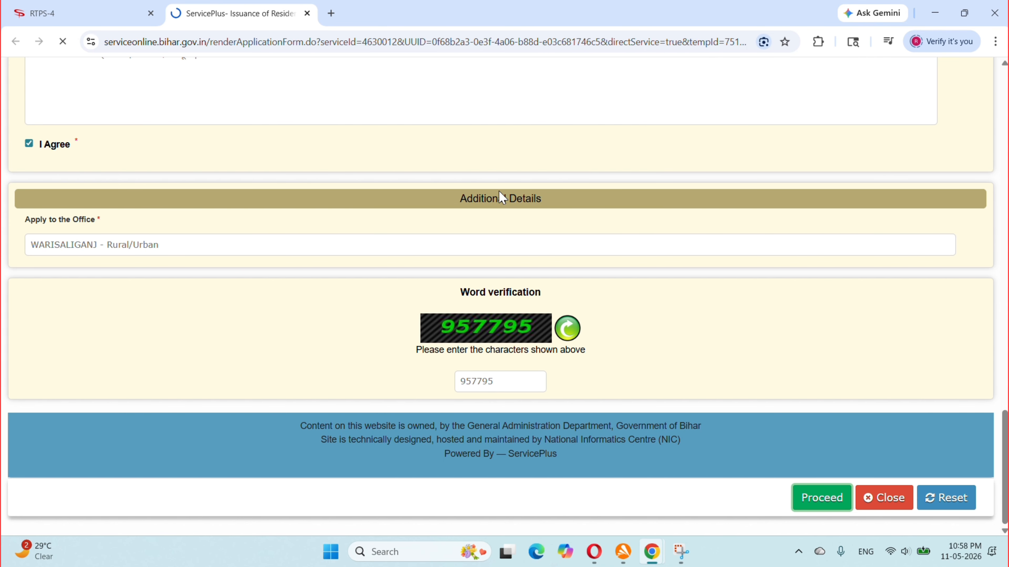